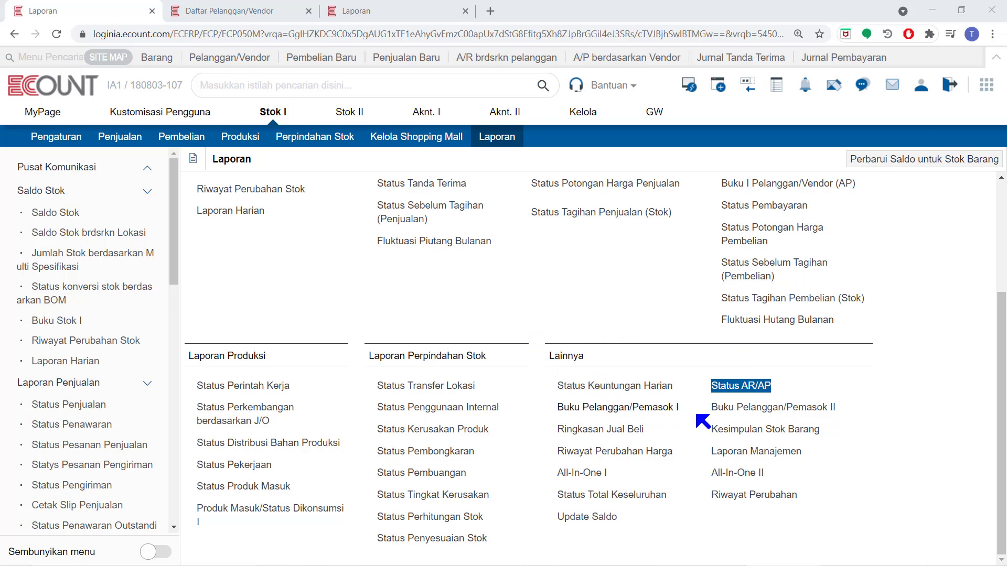
# Open the Status AR/AP report, check the employee list for the customer PIC filter, and run the Piutang report dated 22/04/2021.
pyautogui.click(727, 387)
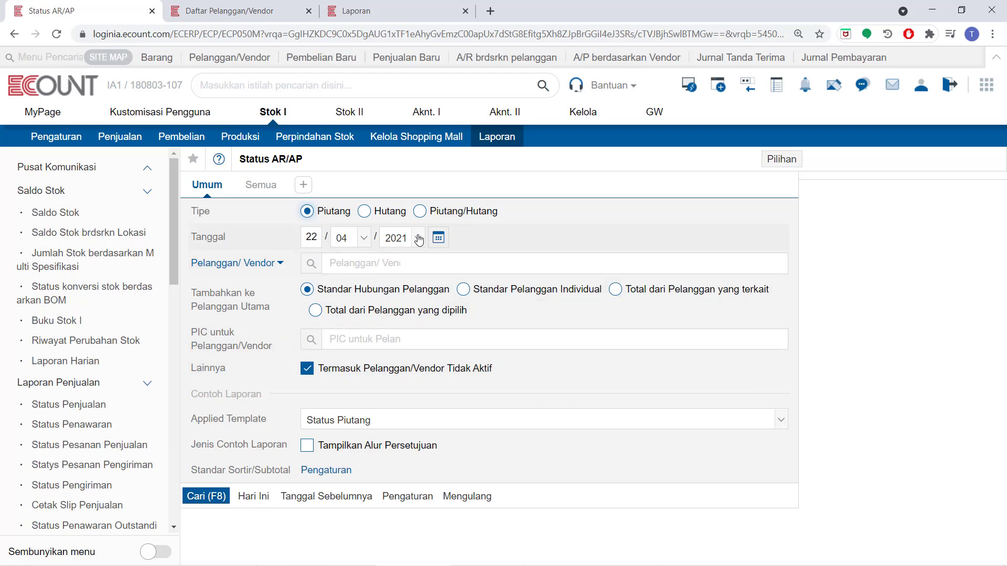
pyautogui.click(394, 255)
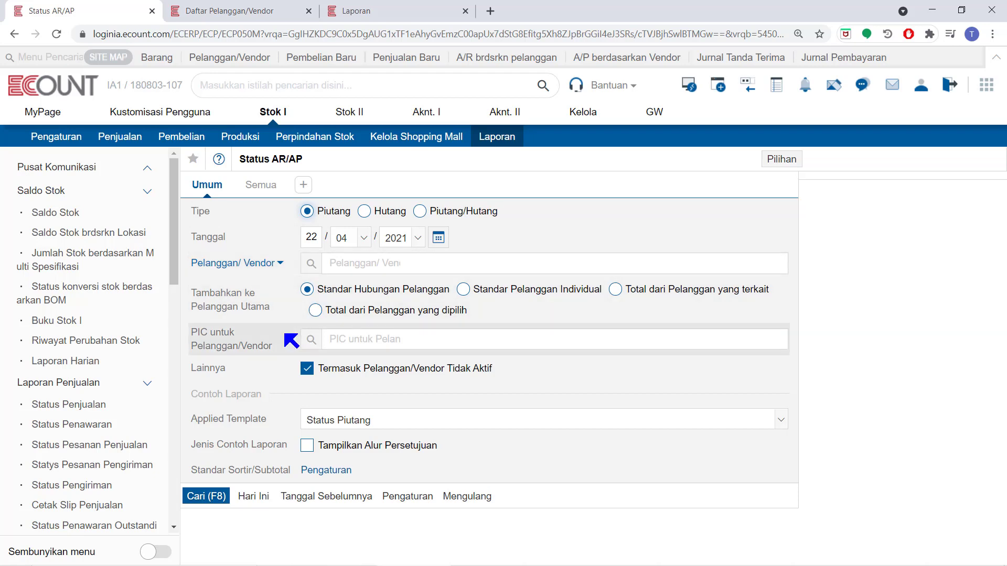
pyautogui.click(312, 341)
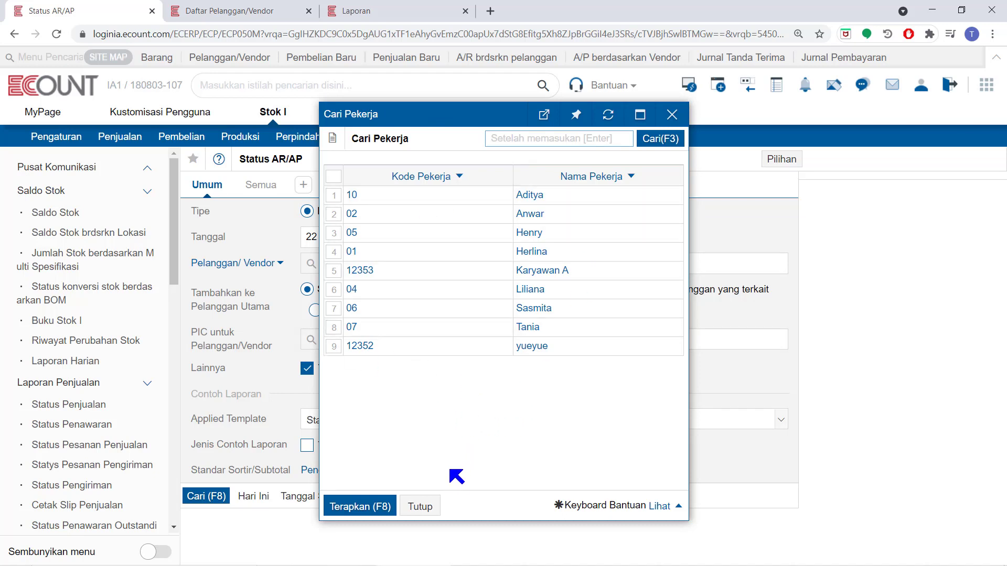
pyautogui.click(433, 504)
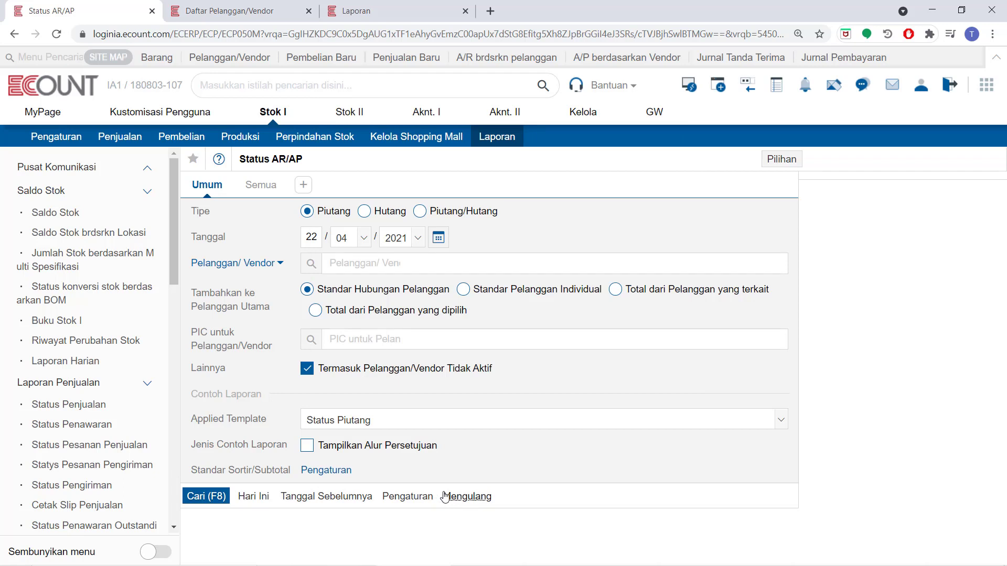
pyautogui.click(202, 501)
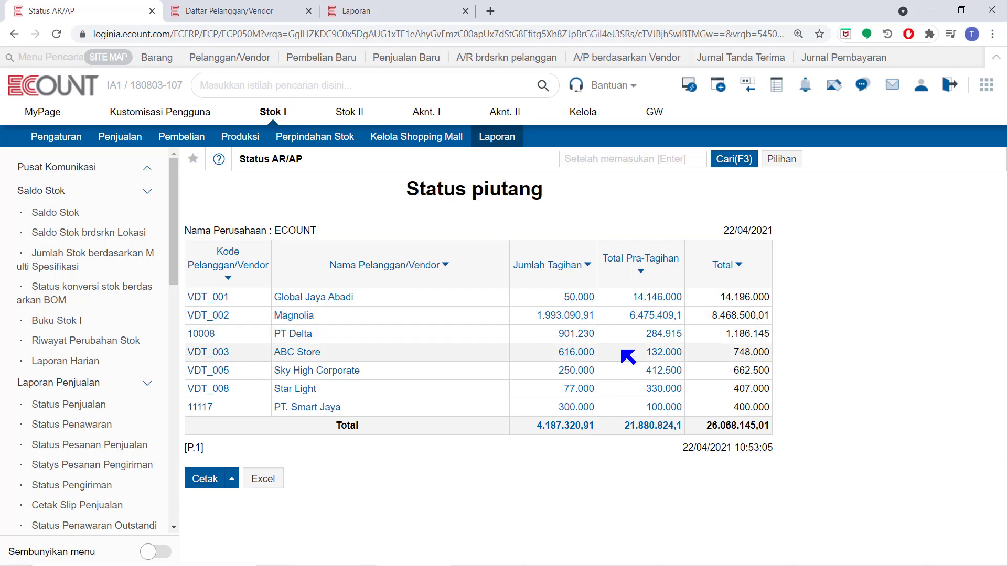
# In the function settings for Manajemen Piutang/Hutang, set Cari Standar to "menurut Lokasi/Proyek/Dept." and save it.
pyautogui.click(790, 167)
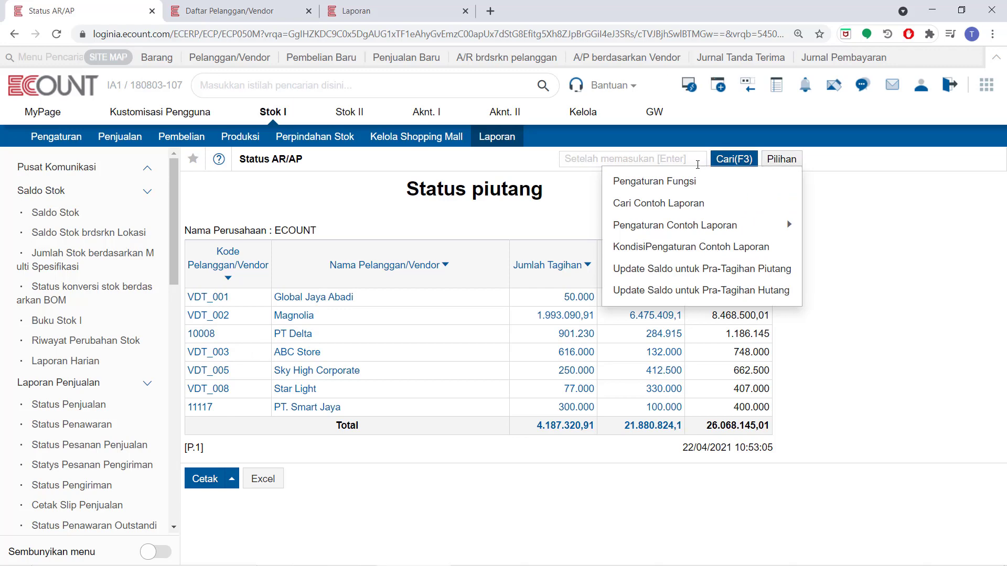
pyautogui.click(679, 184)
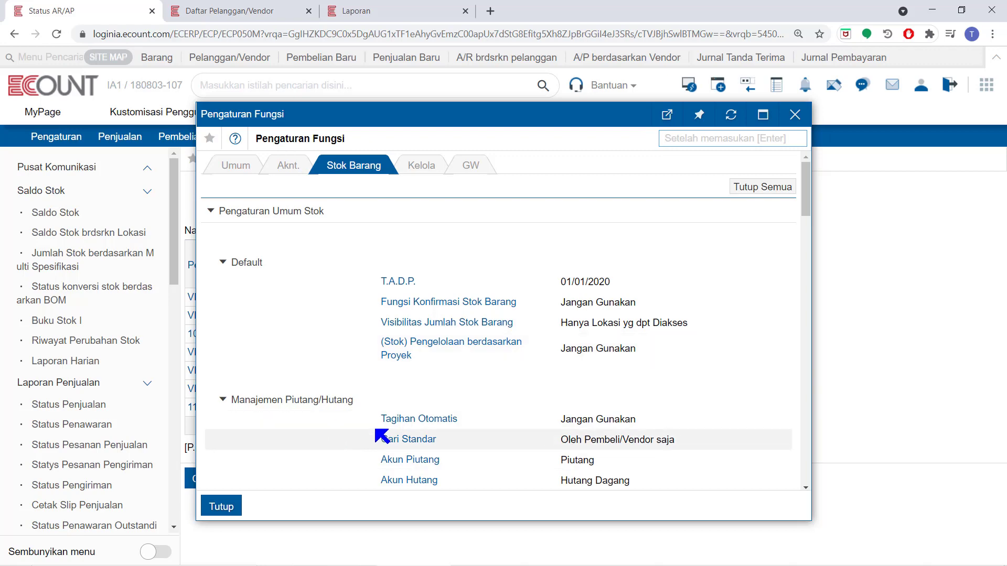
pyautogui.click(410, 440)
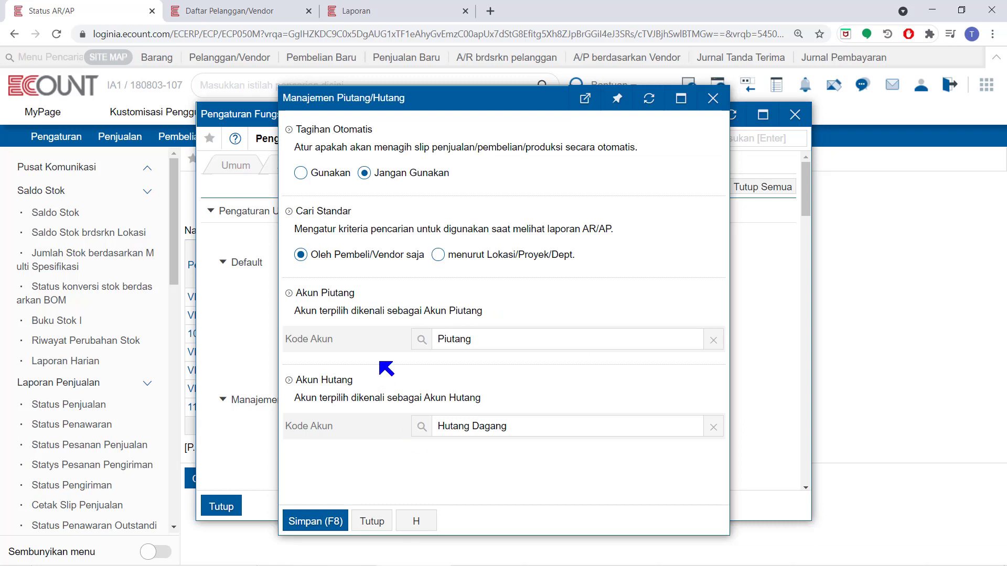
pyautogui.click(438, 255)
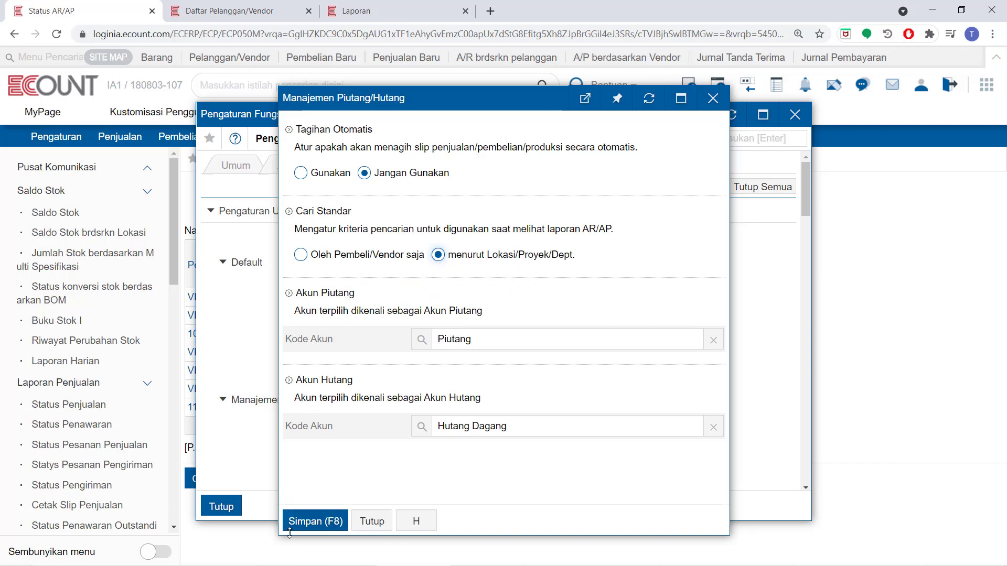
pyautogui.click(310, 520)
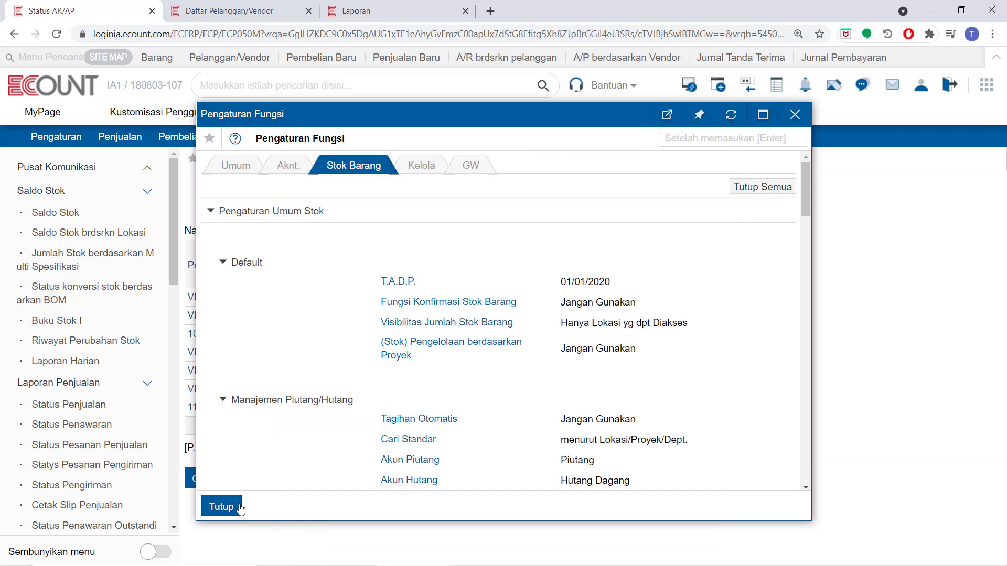
pyautogui.click(221, 506)
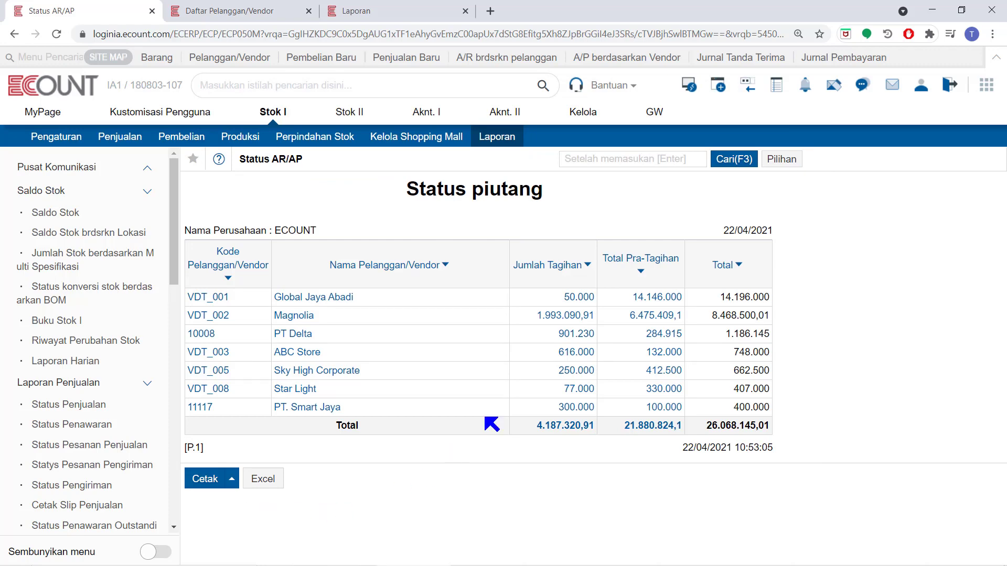
# Reopen the Status AR/AP report and run it for Piutang dated 22/04/2021 without department, location or project filters.
pyautogui.click(502, 141)
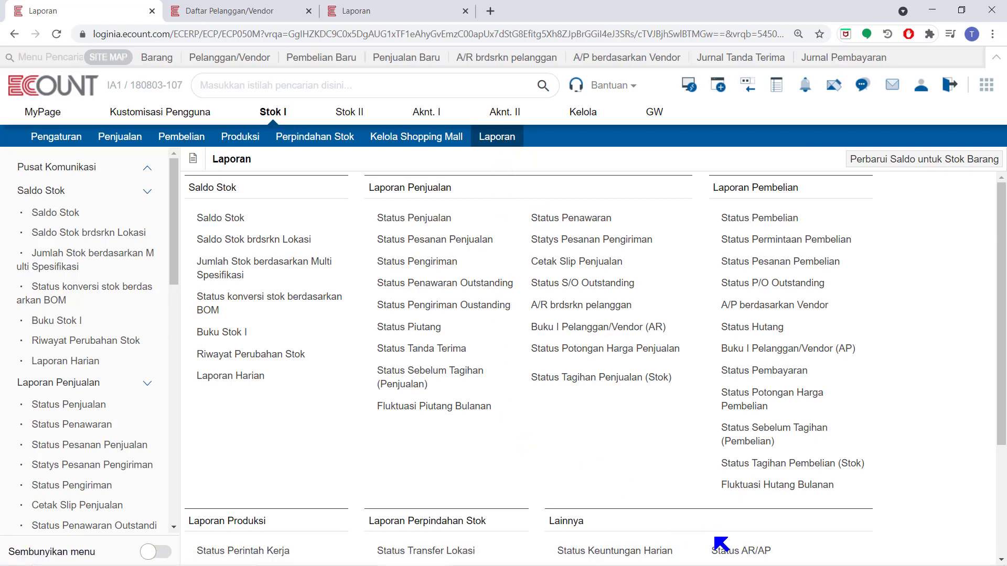
pyautogui.click(724, 549)
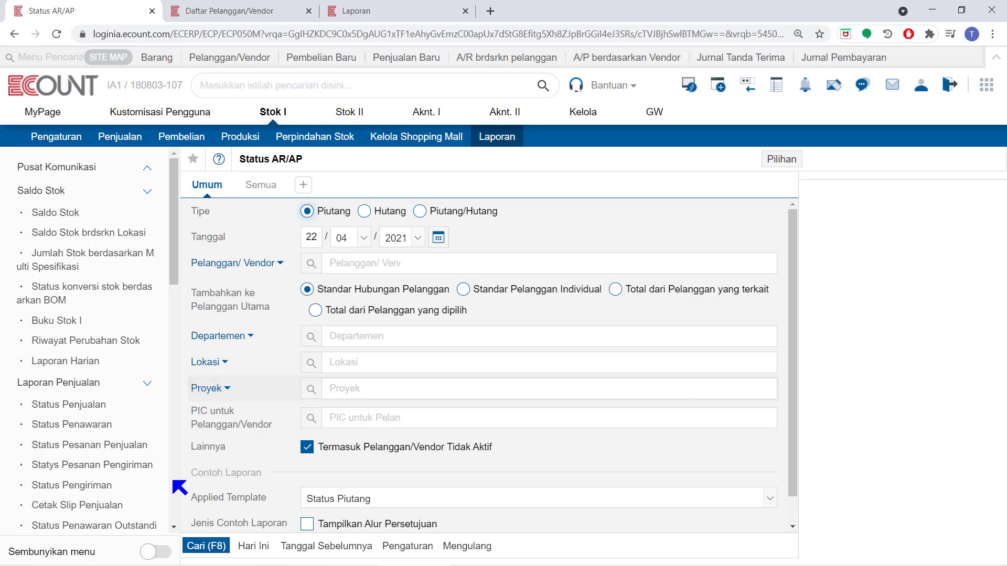
pyautogui.click(206, 546)
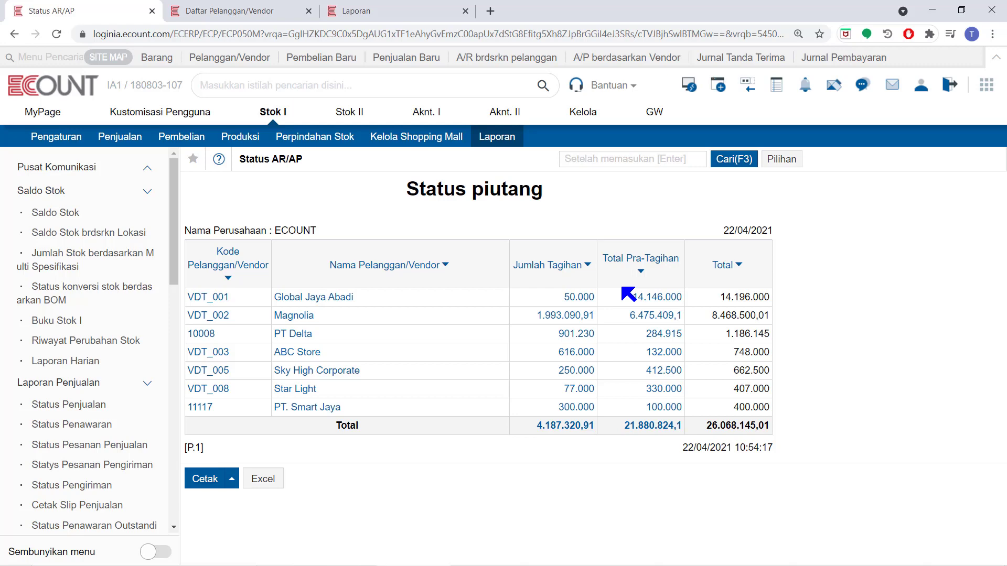
# View the collective sales billing behind Magnolia's pre-billed total and the ledger behind its billed amount, closing each one.
pyautogui.click(636, 317)
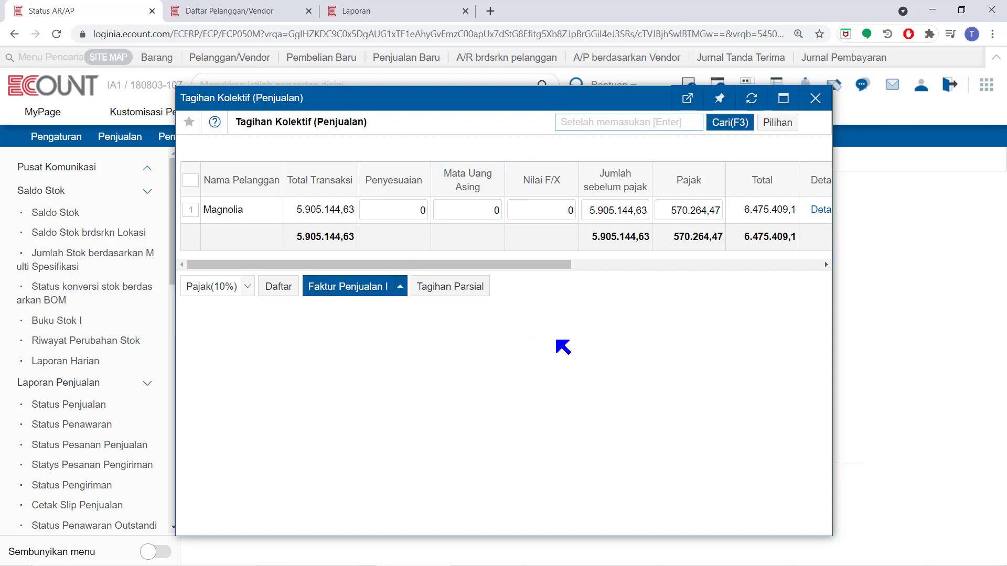
pyautogui.click(815, 99)
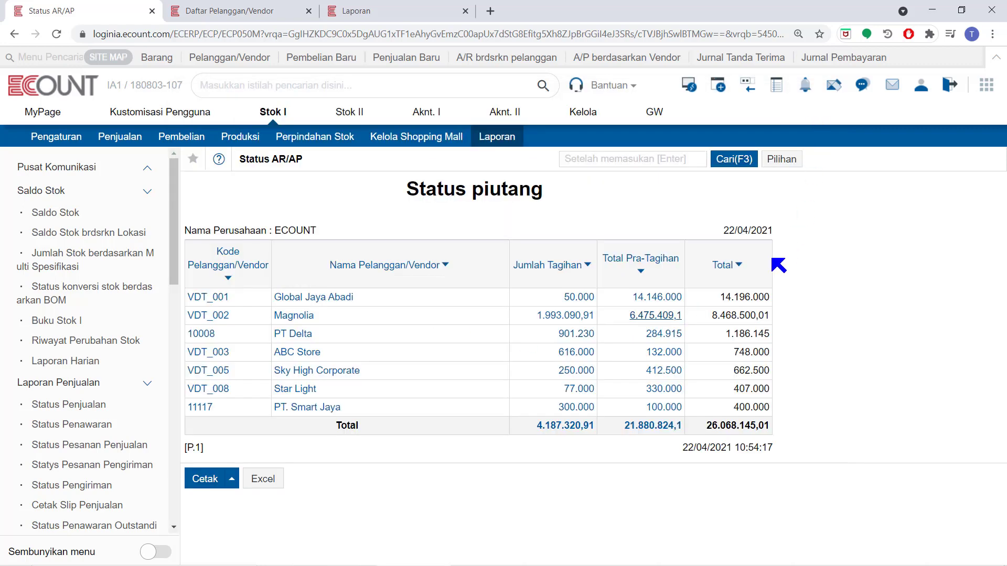
pyautogui.click(553, 317)
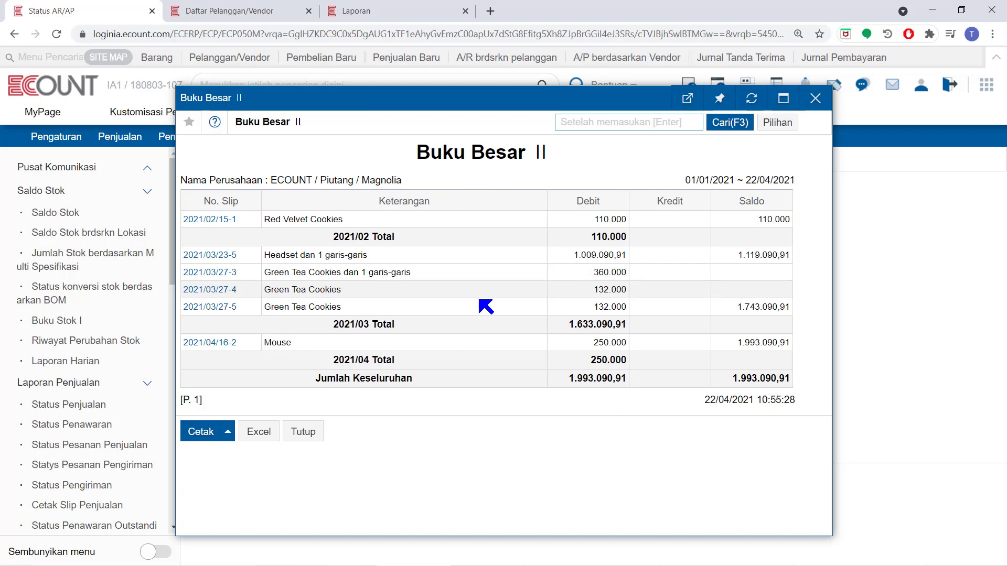
pyautogui.click(814, 98)
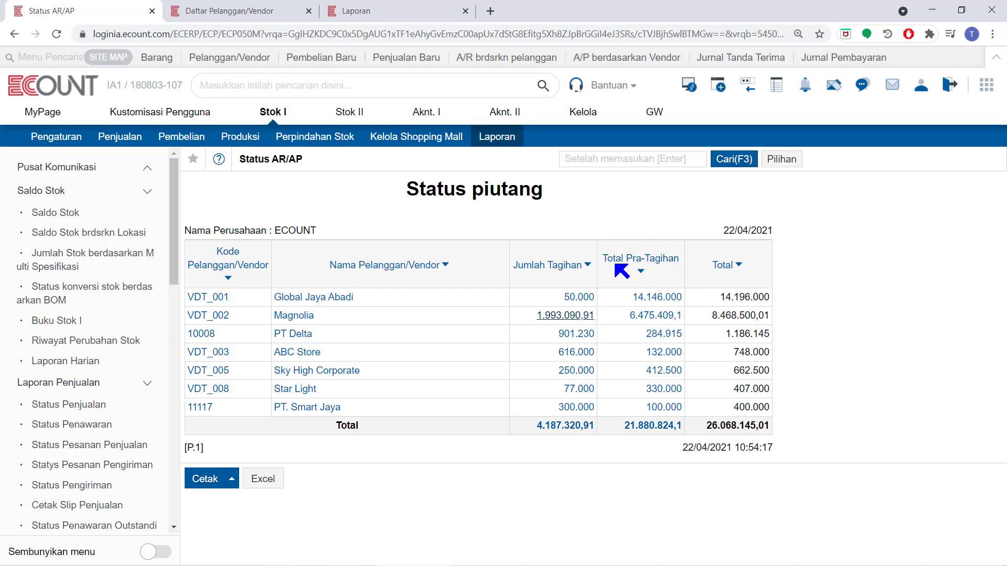
# Sort the report by customer name in descending order and view Star Light's ledger for 01/01/2020 to 22/04/2021.
pyautogui.click(424, 268)
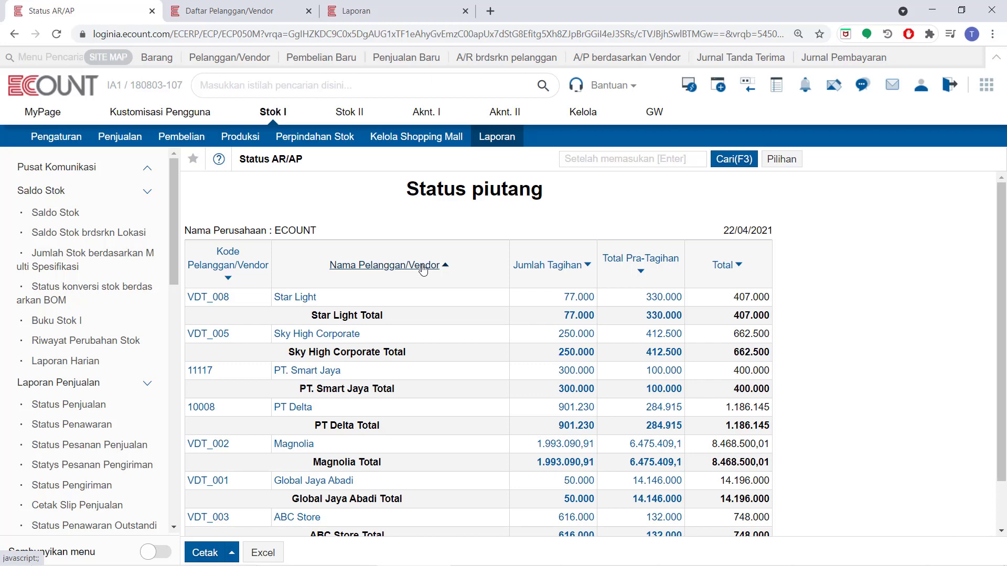
pyautogui.click(311, 300)
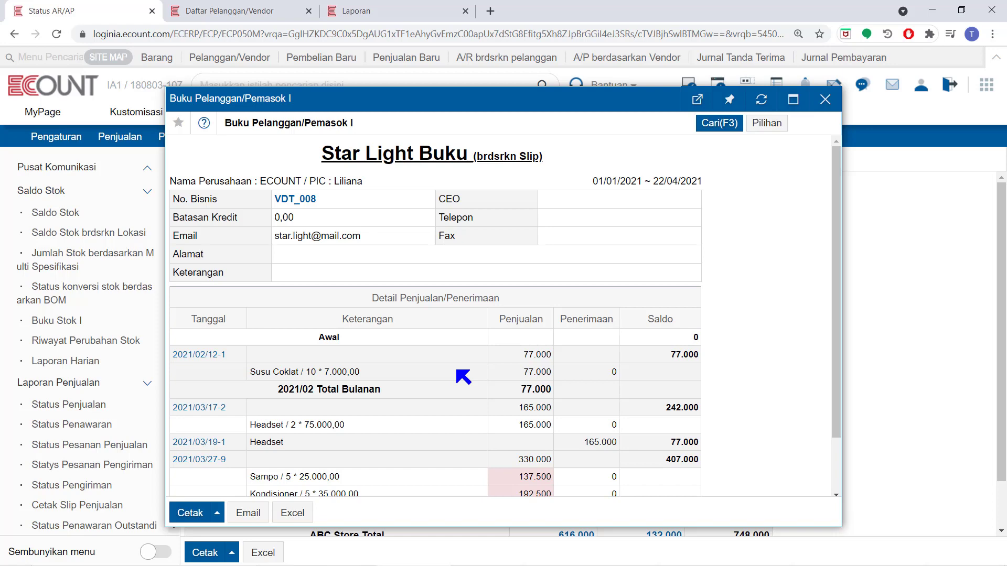
pyautogui.click(733, 132)
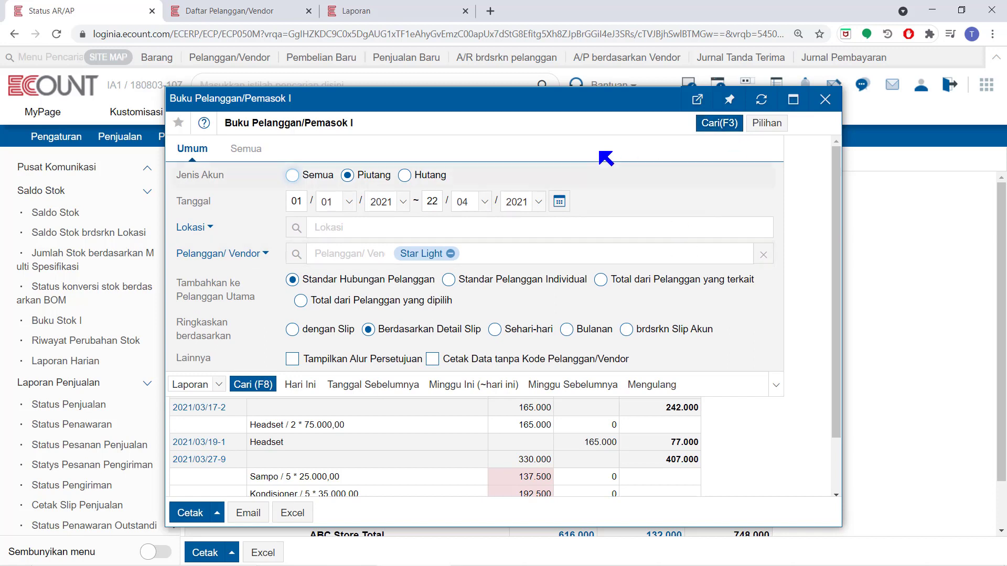
pyautogui.click(402, 203)
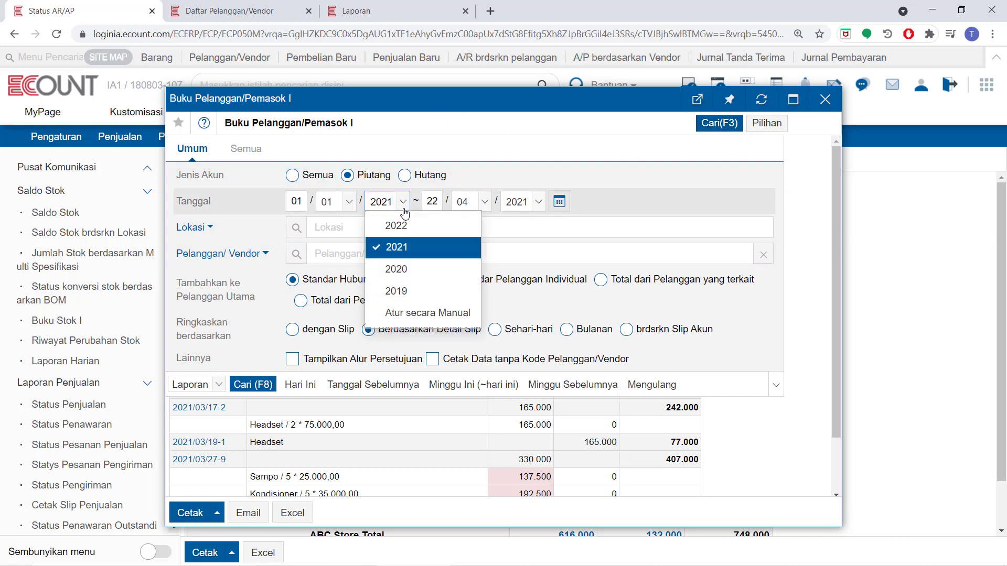
pyautogui.click(406, 270)
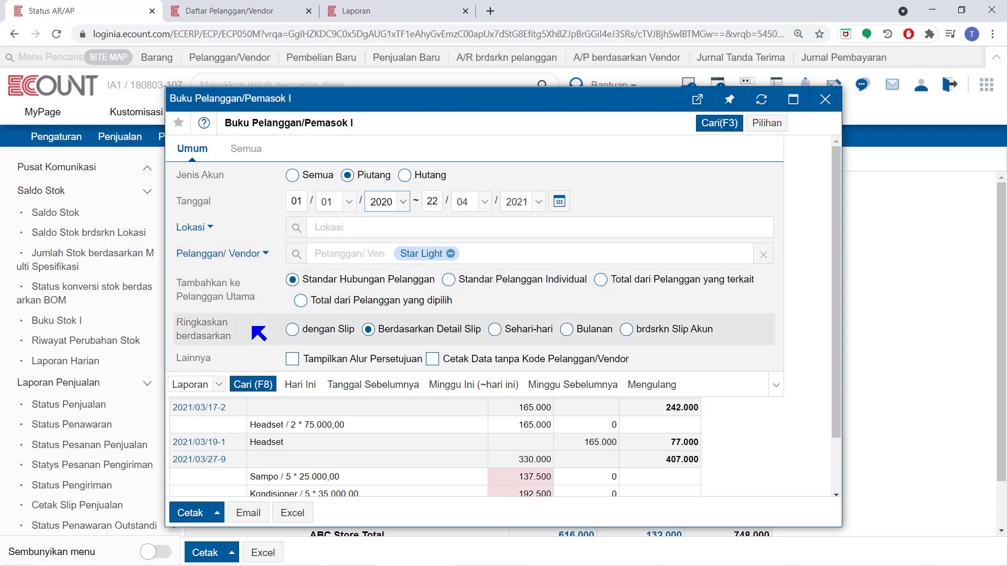
pyautogui.click(250, 388)
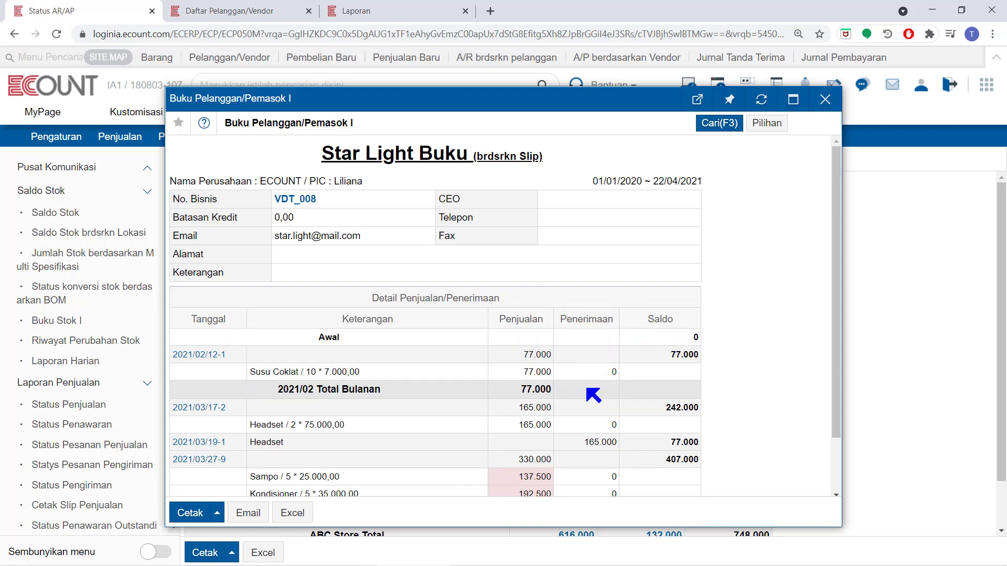
pyautogui.click(825, 99)
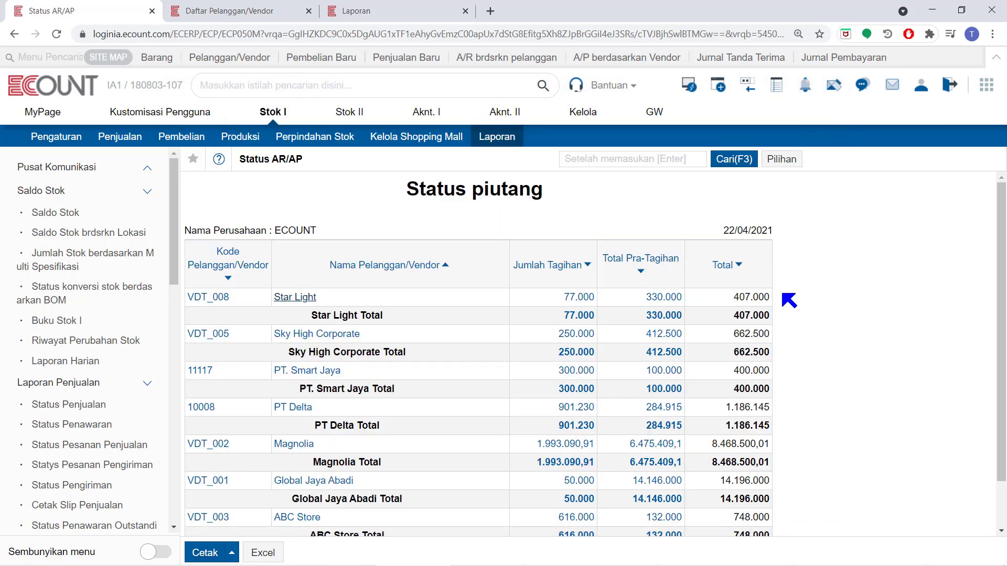
# Rerun the report with the type Piutang/Hutang and examine the Jumlah Selisih amounts for Magnolia and PT Delta.
pyautogui.click(739, 162)
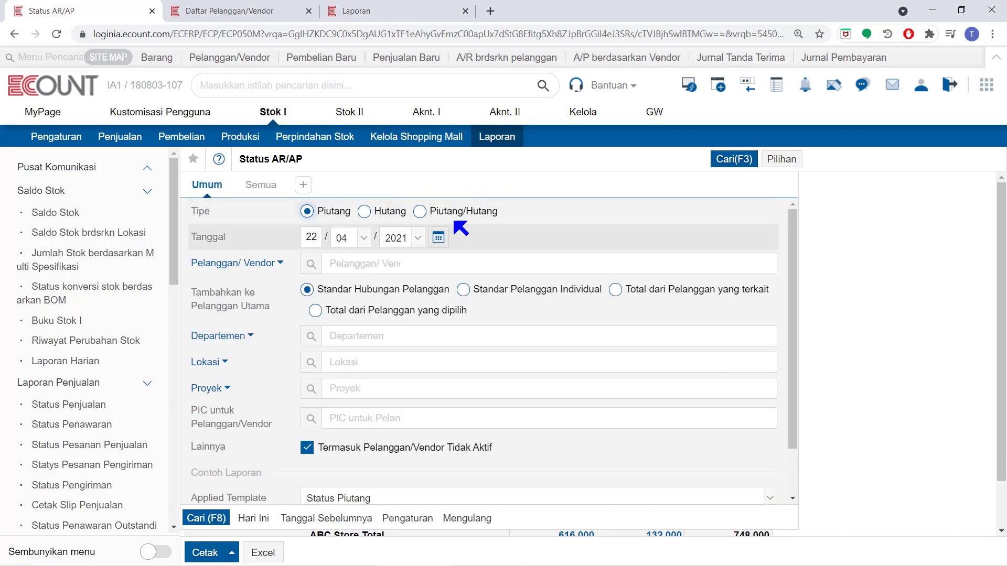
pyautogui.click(420, 211)
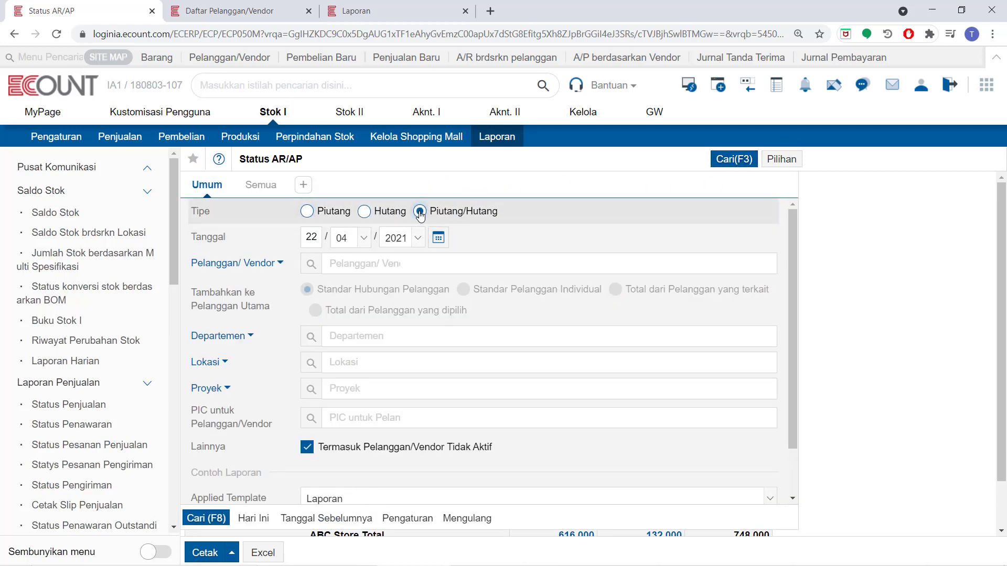
pyautogui.click(217, 516)
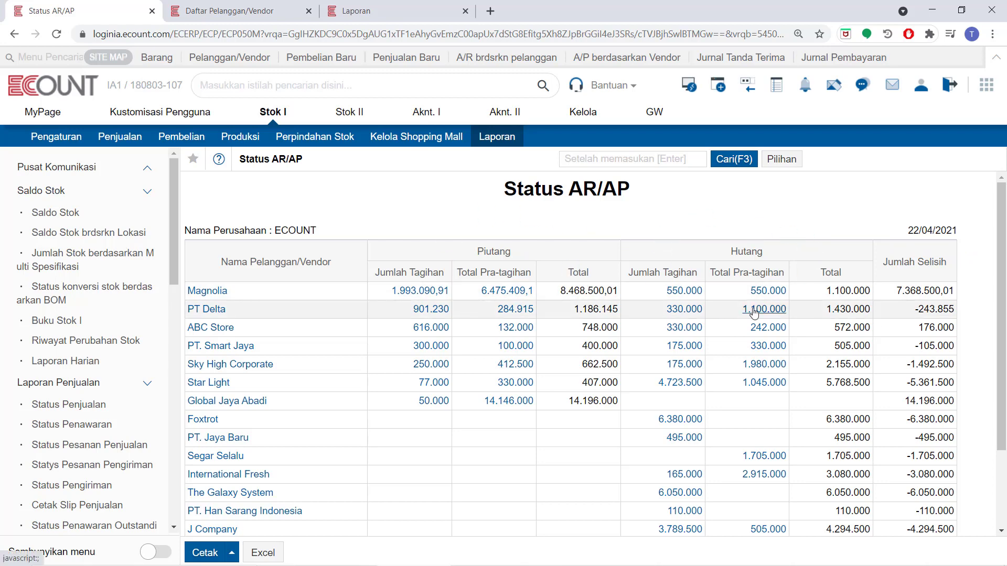
pyautogui.moveTo(897, 291); pyautogui.dragTo(947, 295)
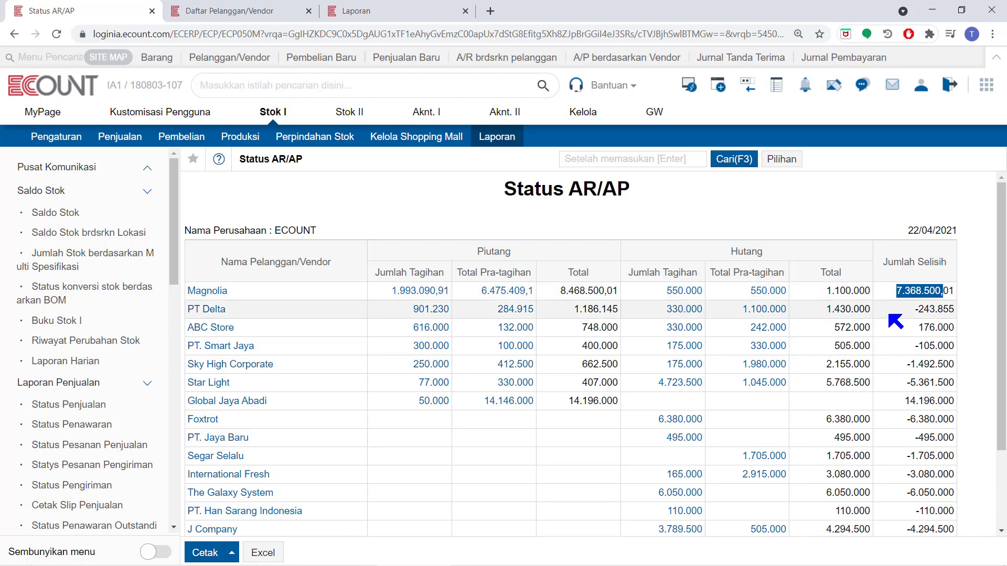
pyautogui.moveTo(915, 310); pyautogui.dragTo(958, 316)
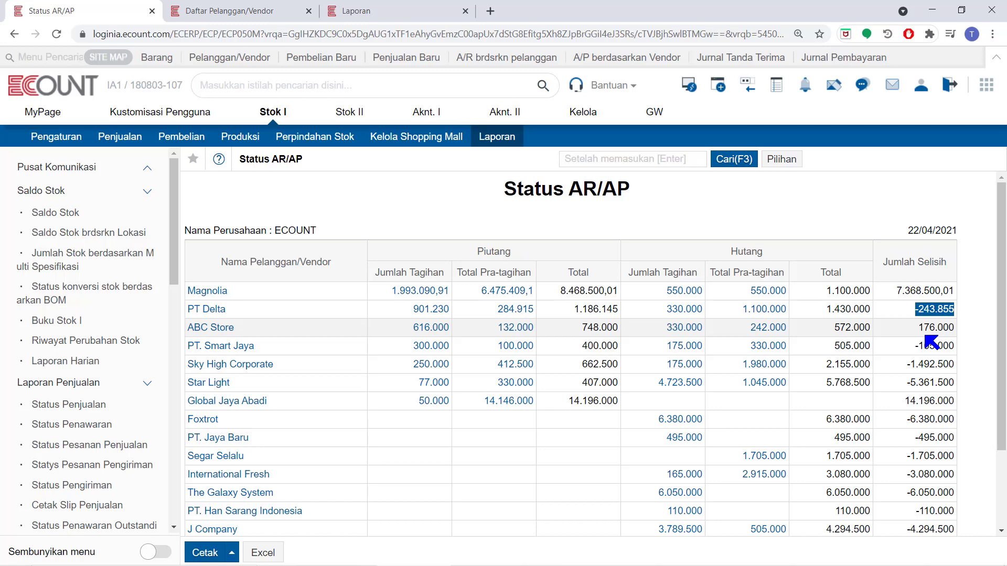
pyautogui.click(929, 197)
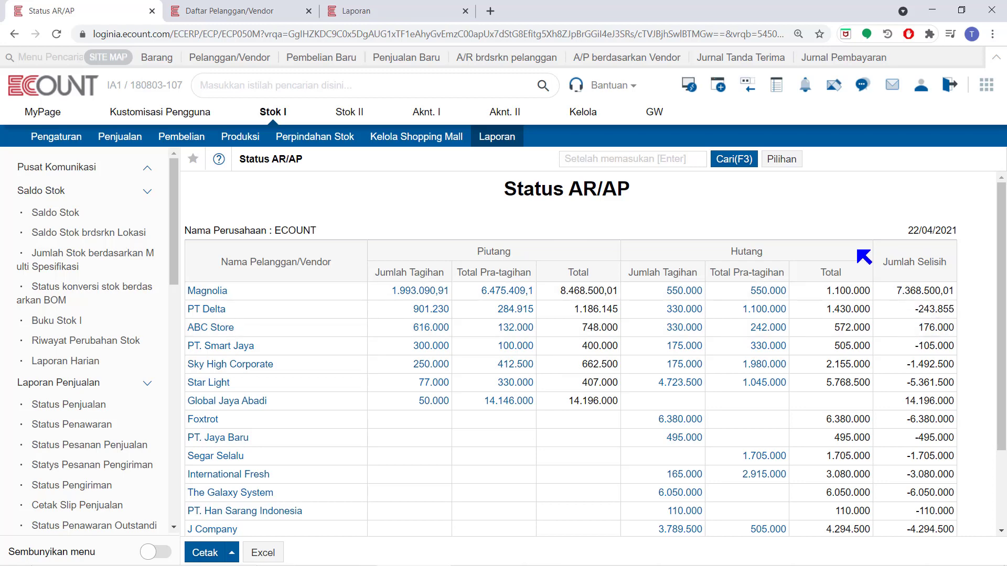
# Set the report's search type back to Piutang and open the customer relationship settings from the Daftar Pelanggan/Vendor page.
pyautogui.click(740, 160)
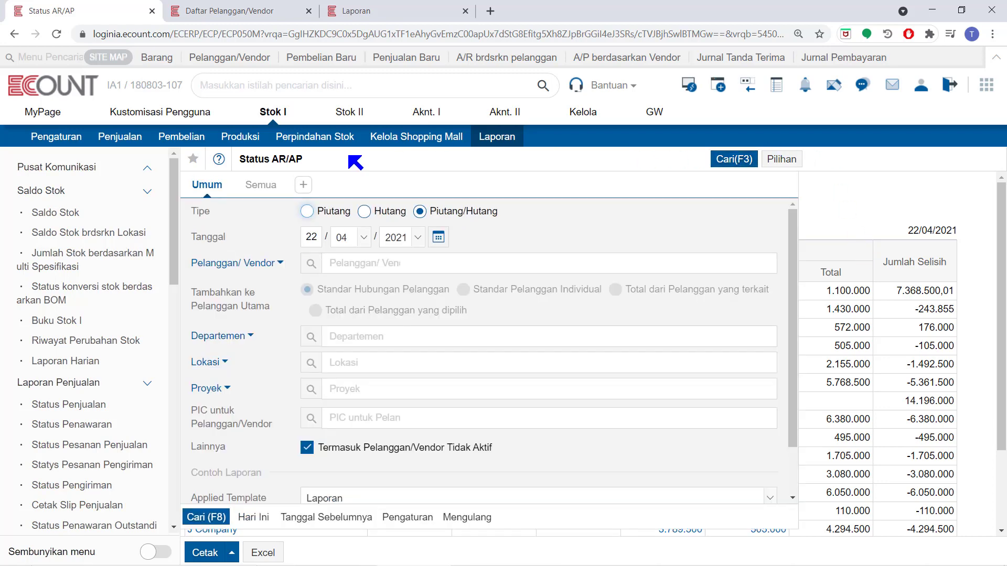
pyautogui.click(308, 214)
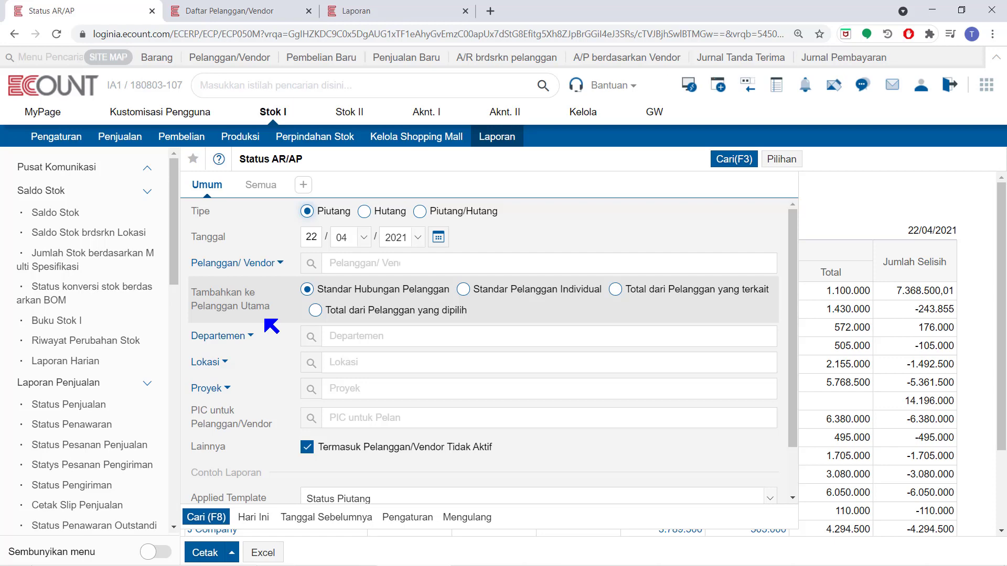
pyautogui.click(232, 21)
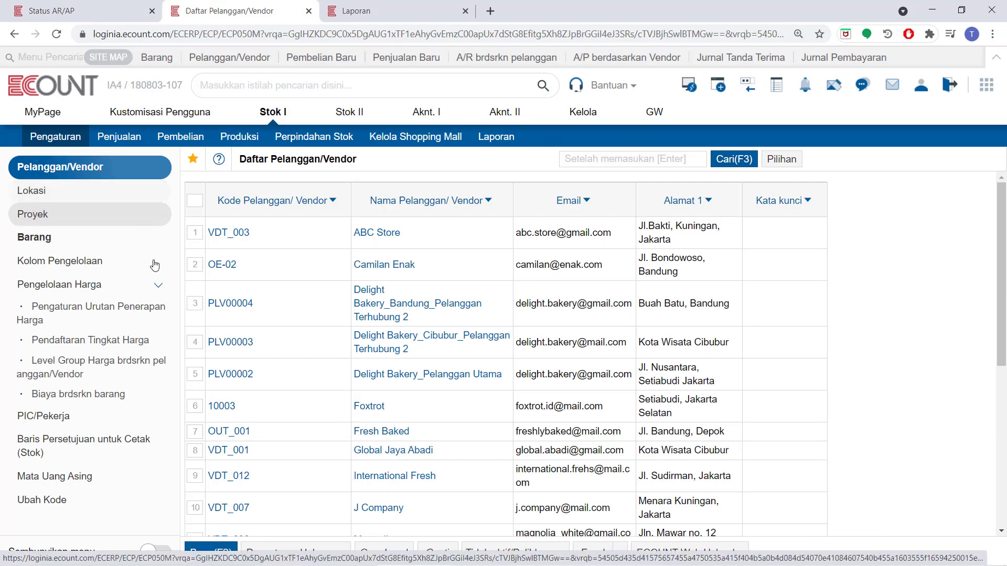
pyautogui.click(285, 556)
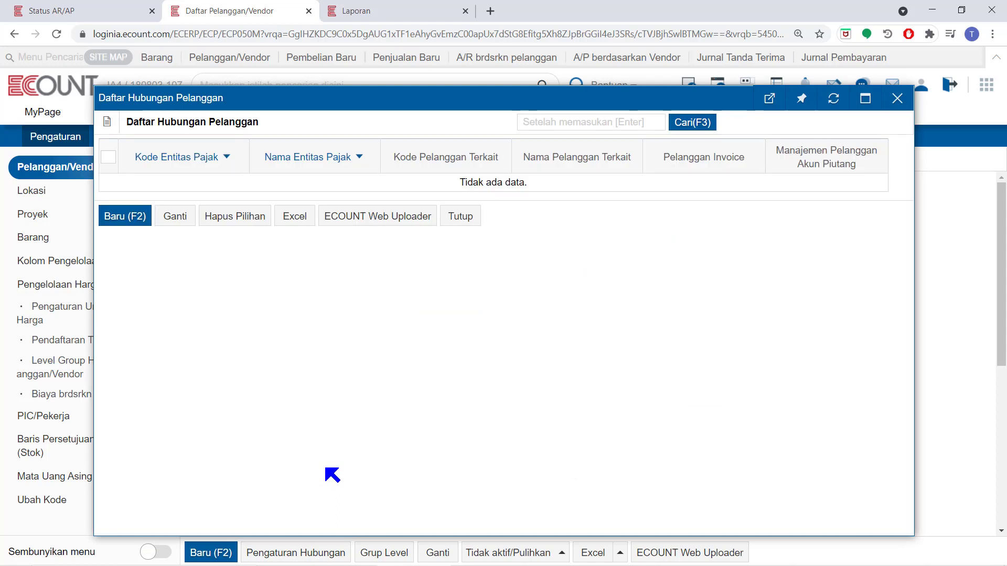
# Start a new customer relationship registration and set Pelanggan Utama to Delight Bakery_Pelanggan Utama.
pyautogui.click(124, 221)
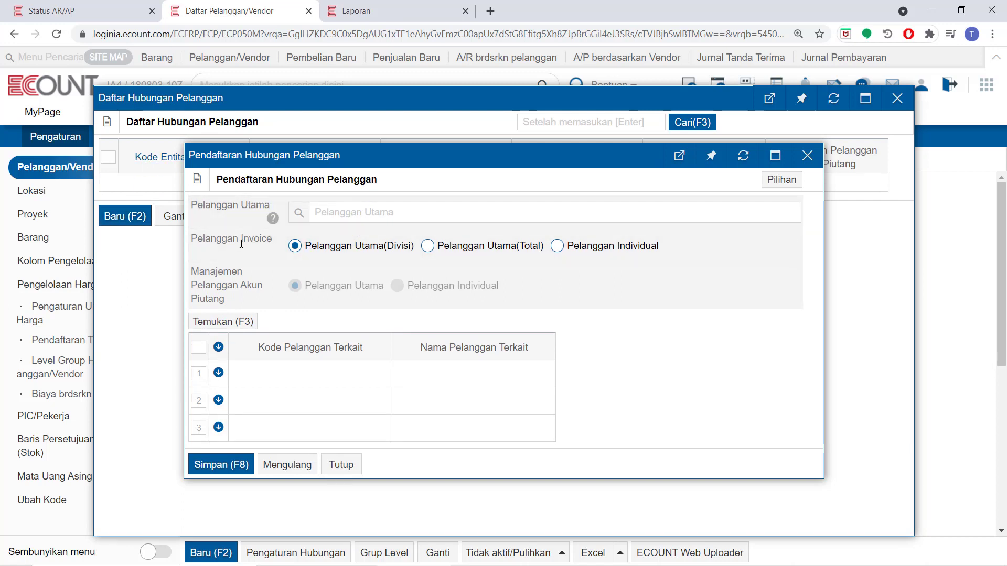
pyautogui.moveTo(281, 257)
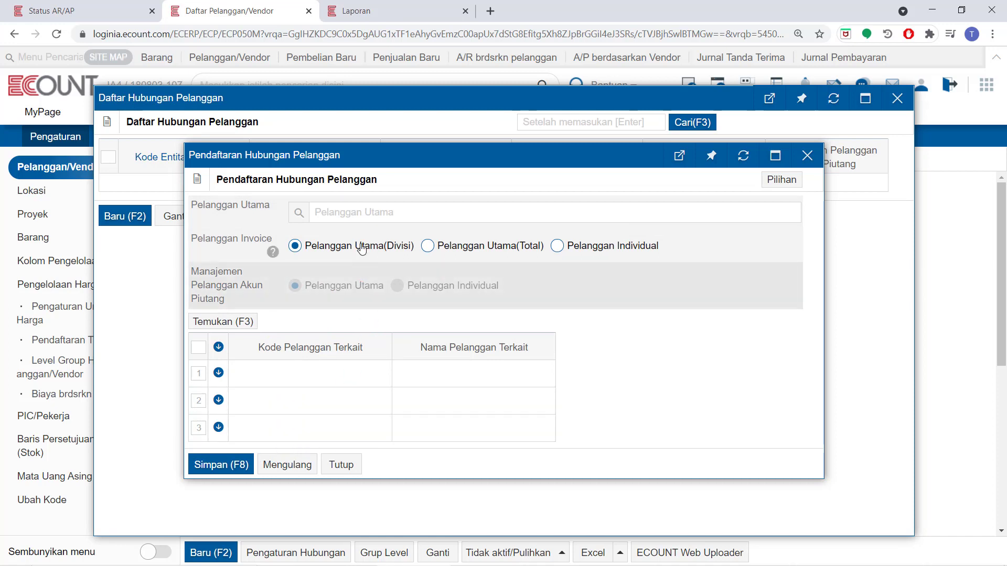
pyautogui.click(361, 220)
pyautogui.write('ut')
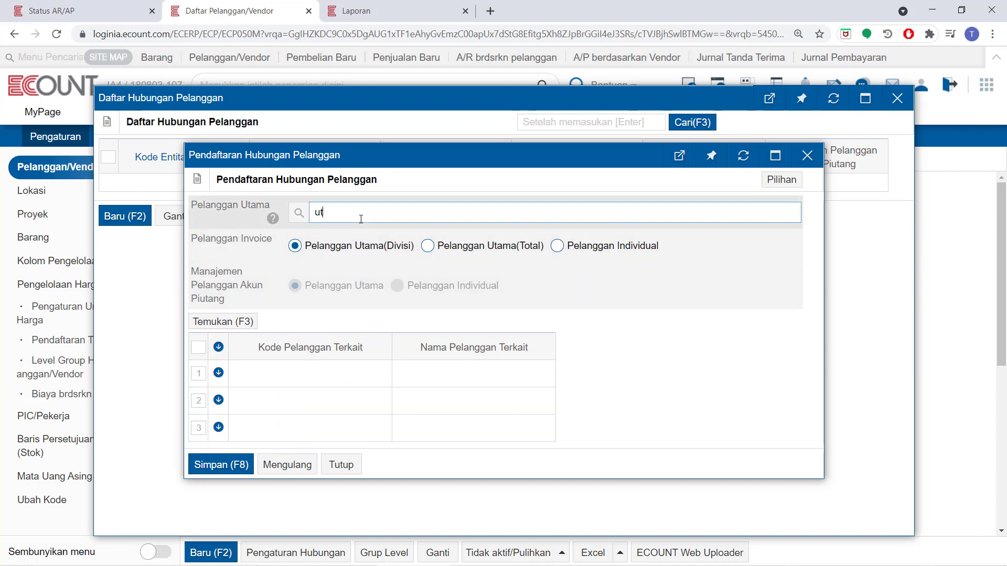
pyautogui.write('ama')
pyautogui.press('Return')
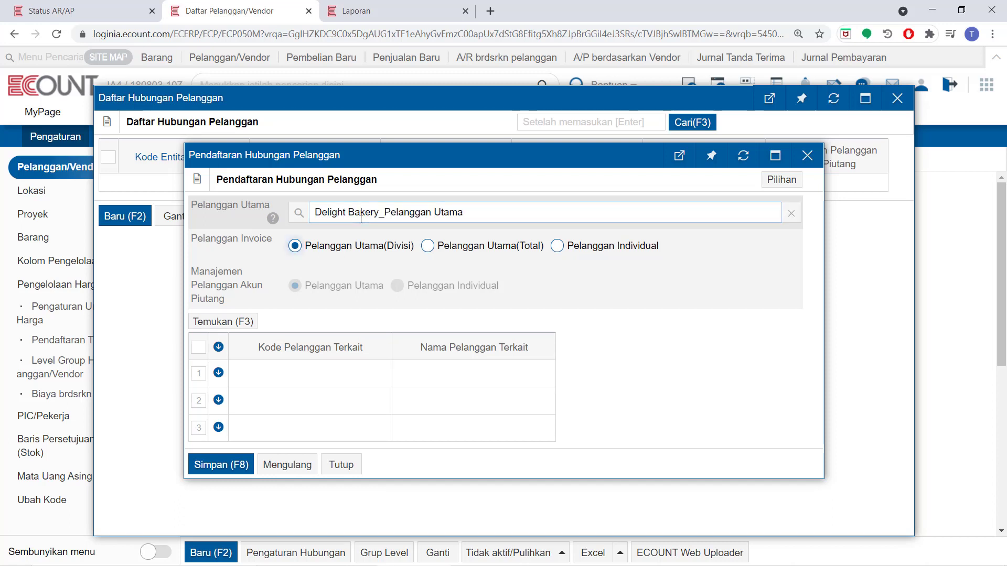
# Search the related customers for "deligh" and add the Delight Bakery Bandung (PLV00004) and Cibubur (PLV00003) branches.
pyautogui.click(328, 372)
pyautogui.write('deligh')
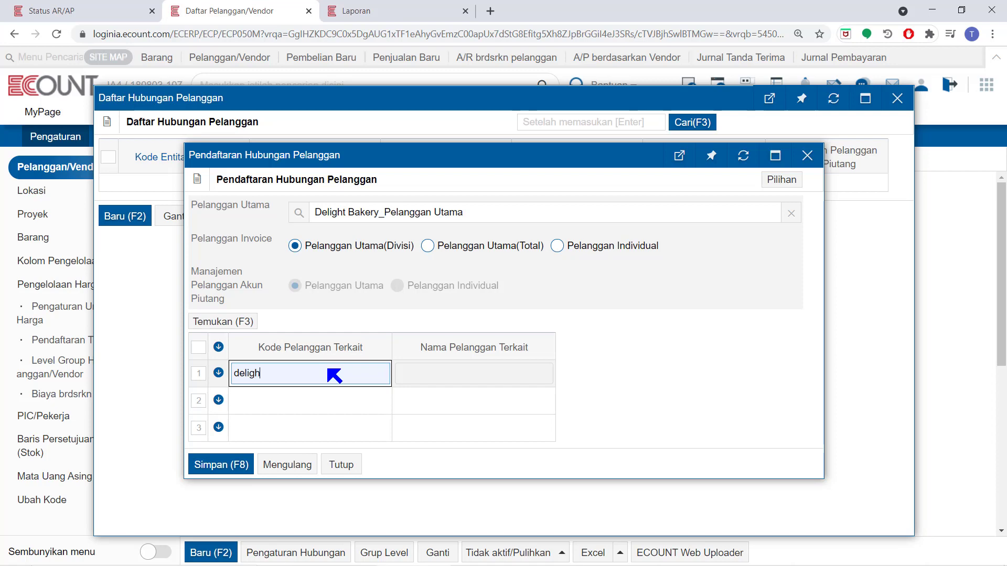
pyautogui.press('Return')
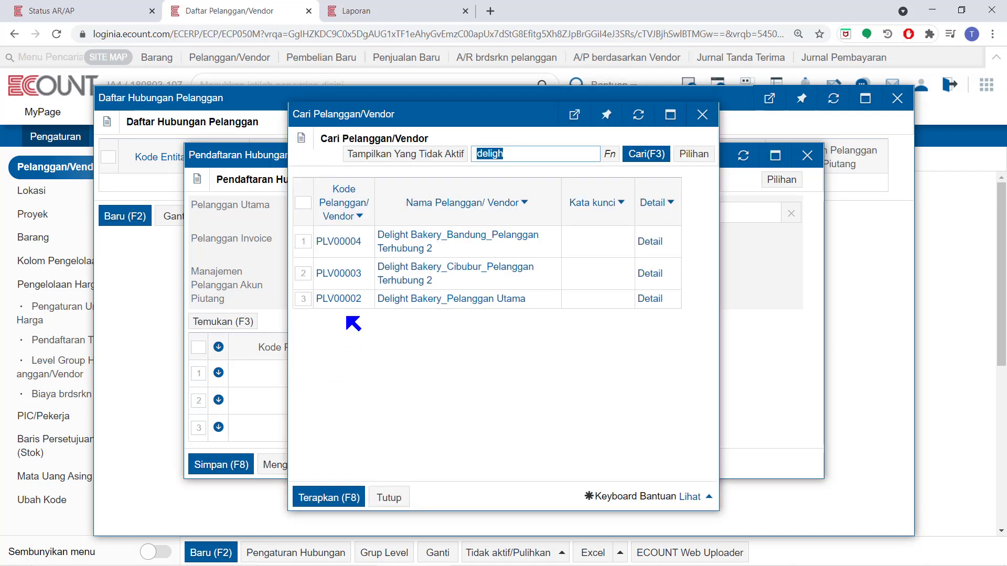
pyautogui.click(303, 245)
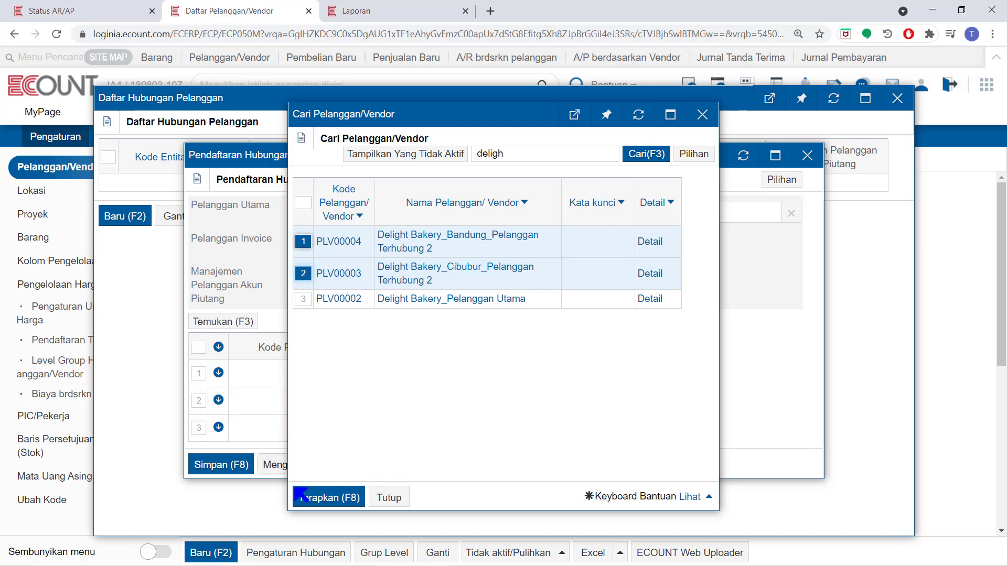
pyautogui.click(332, 495)
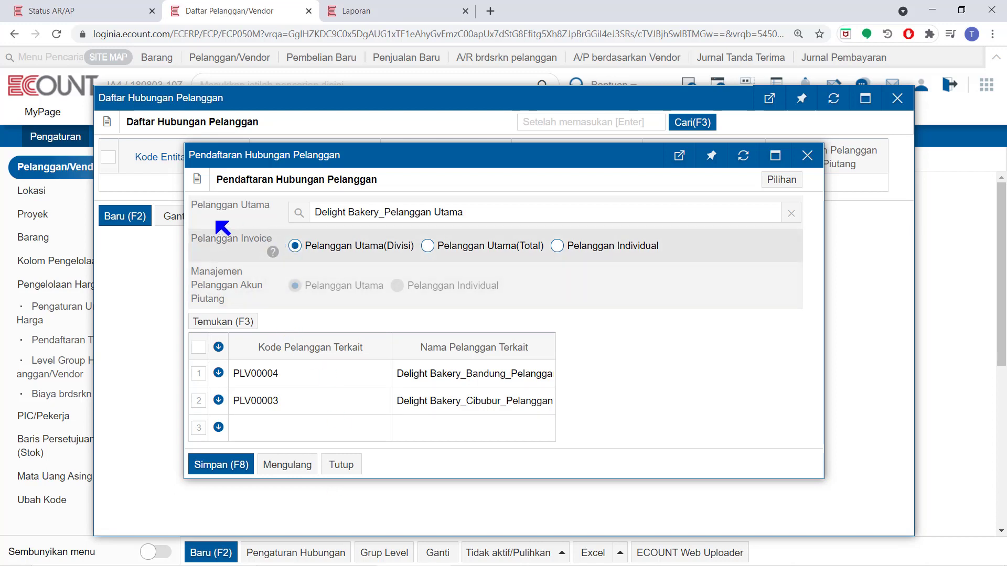
# Try Pelanggan Individual for Pelanggan Invoice, set it back to Pelanggan Utama(Divisi), and save the customer relationship.
pyautogui.moveTo(273, 252)
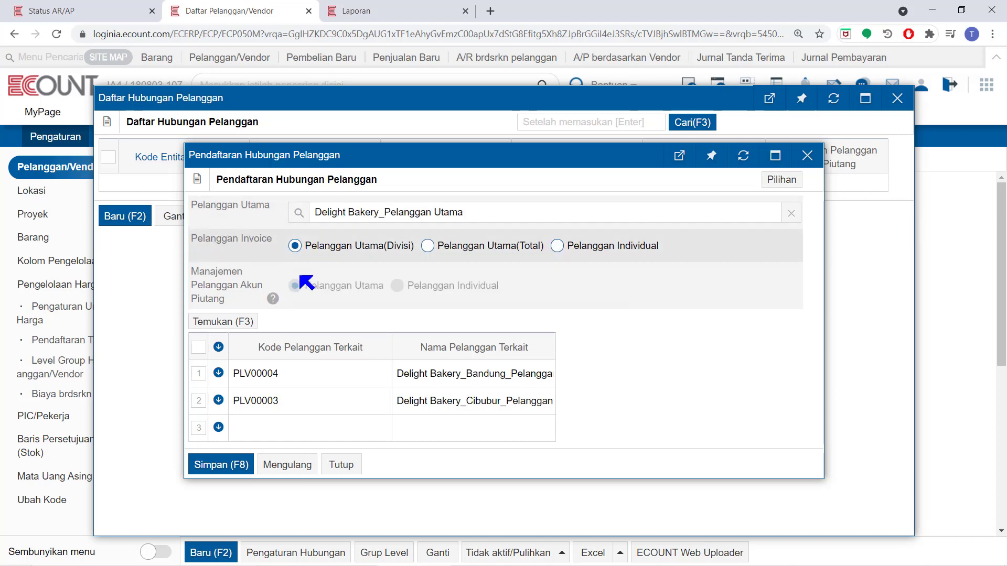
pyautogui.click(558, 249)
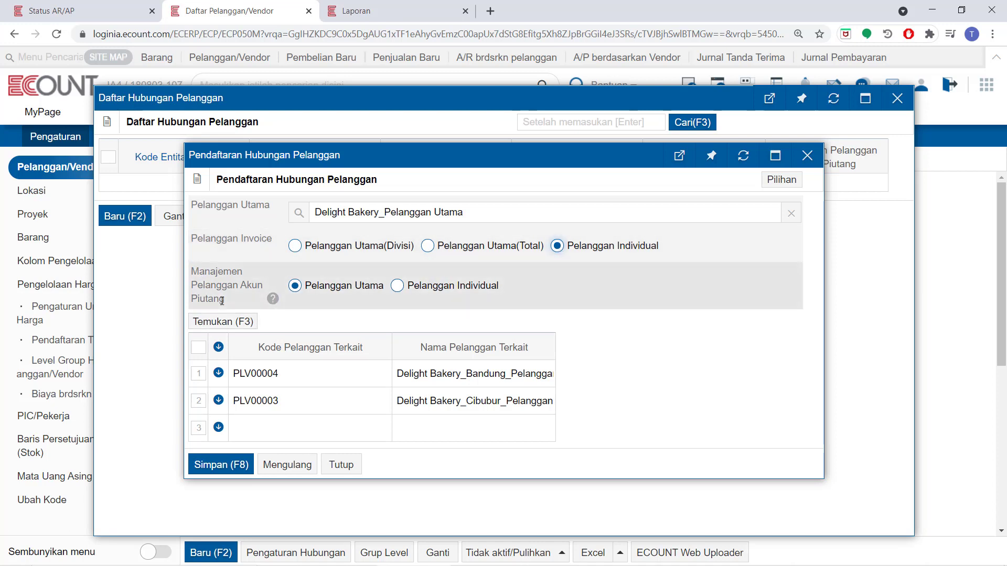
pyautogui.click(301, 253)
pyautogui.moveTo(277, 310)
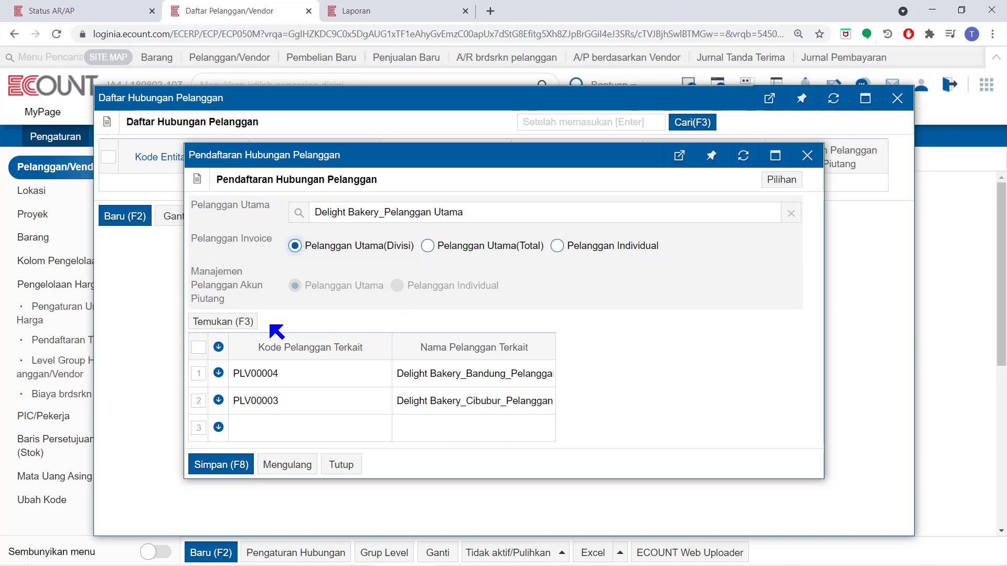
pyautogui.click(229, 462)
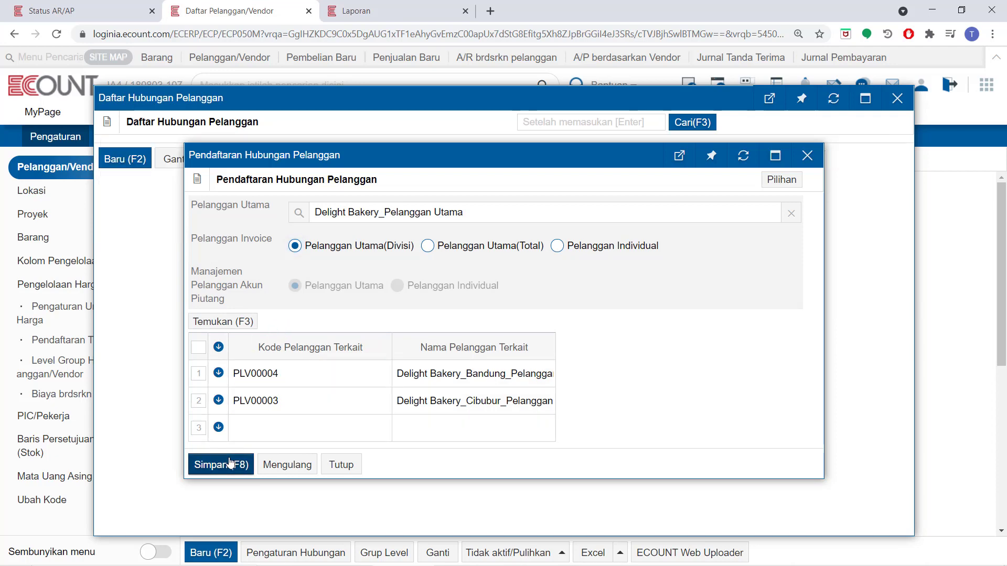
# Return to the Status AR/AP search form and set Tambahkan ke Pelanggan Utama to Standar Pelanggan Individual.
pyautogui.click(118, 8)
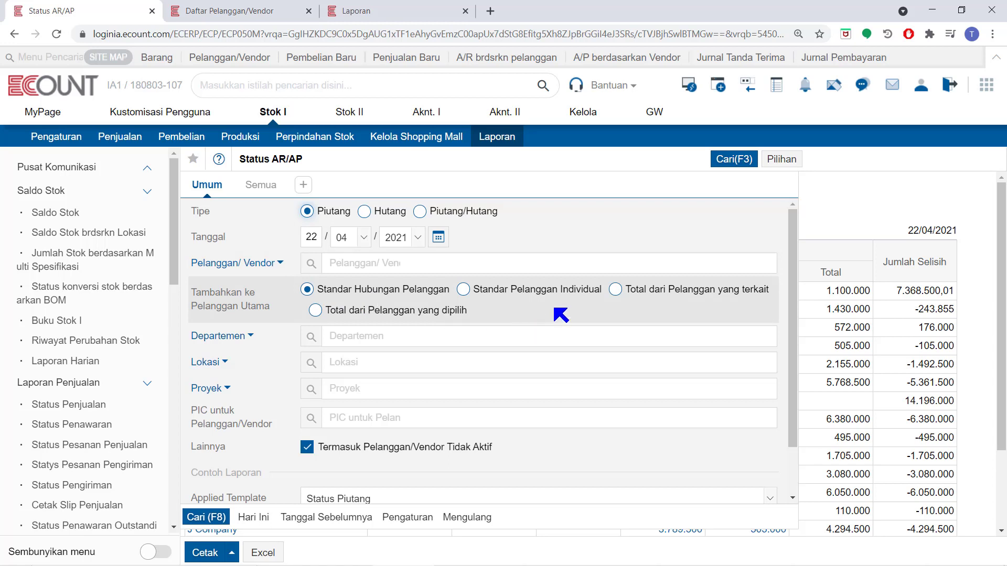
pyautogui.click(463, 290)
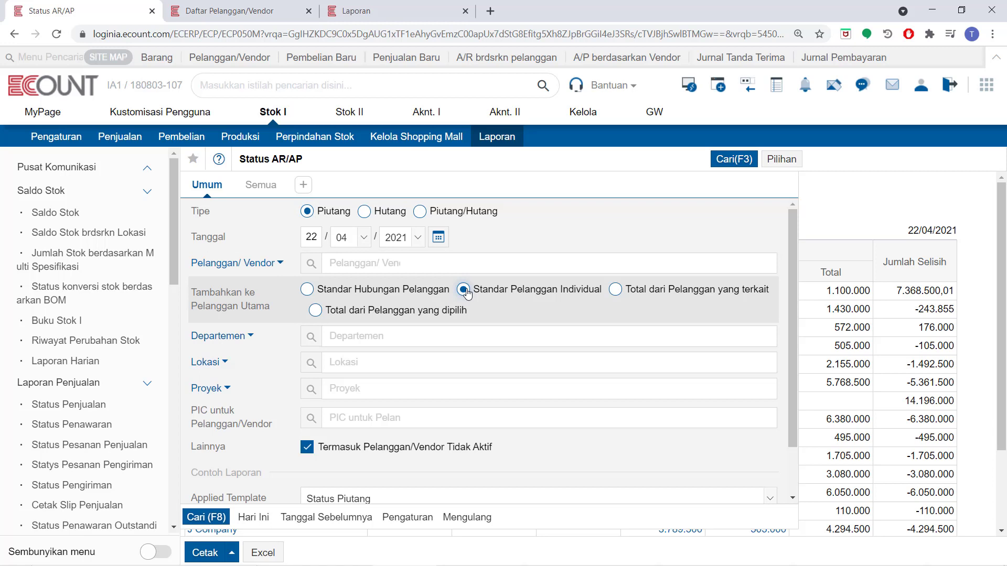
# View the pre-billing balance update options of Status AR/AP and the accounting balance update on the Laporan page, then return to Status AR/AP.
pyautogui.click(778, 162)
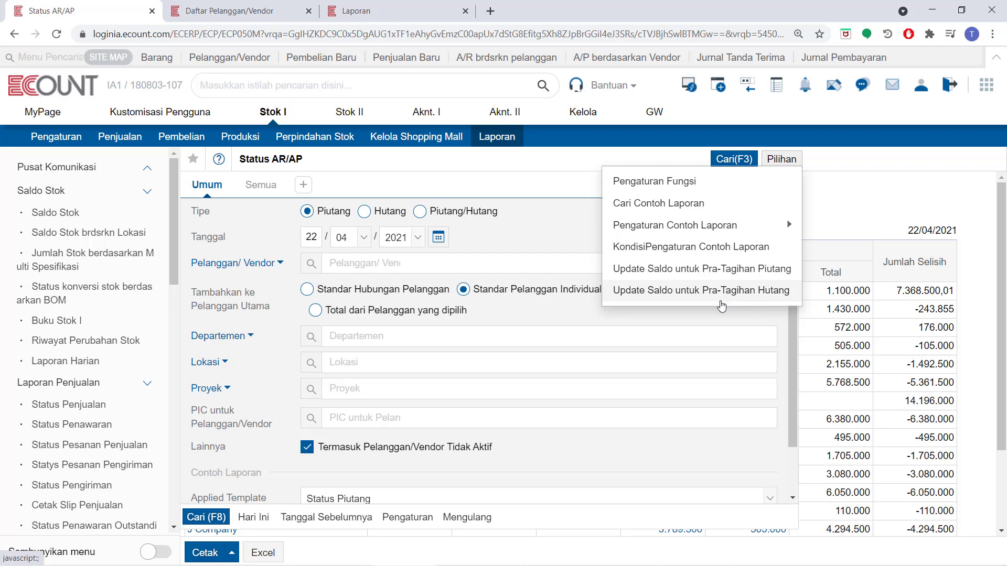
pyautogui.click(404, 13)
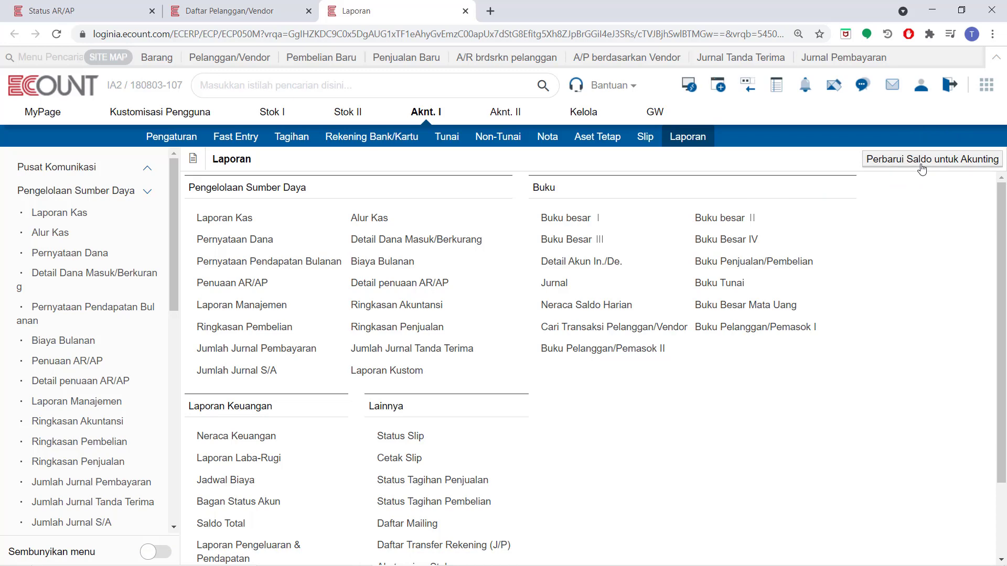
pyautogui.click(60, 15)
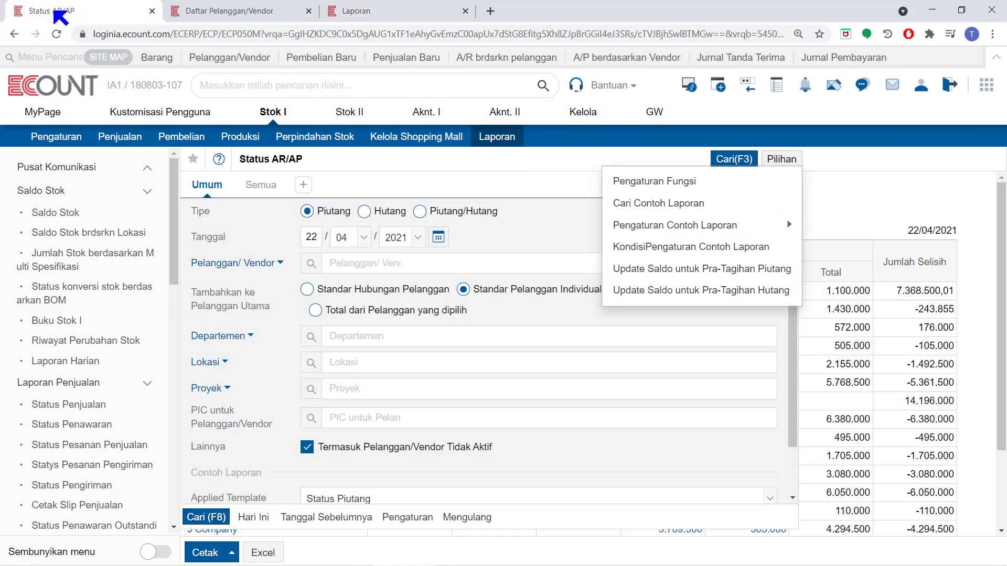